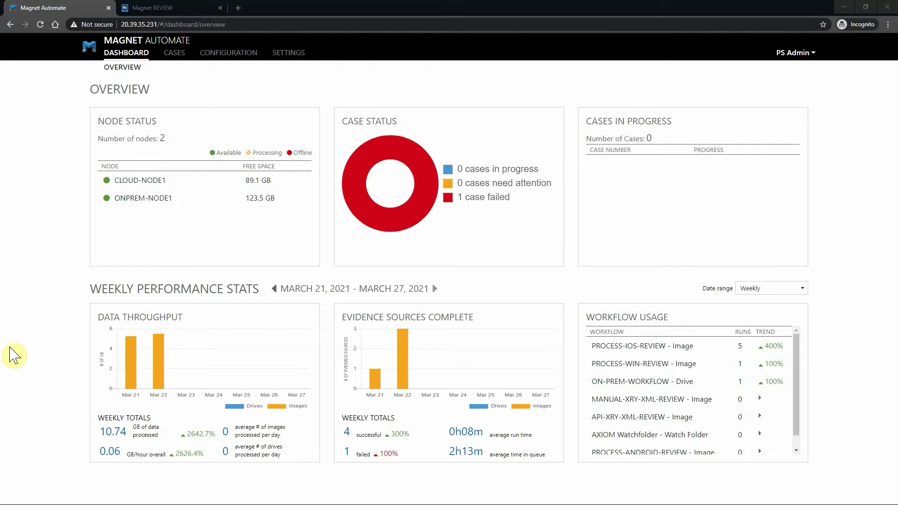
Open the PROCESS-IOS-REVIEW - Image workflow from Configuration > Cases and Workflows for editing and continue to its steps
click(234, 61)
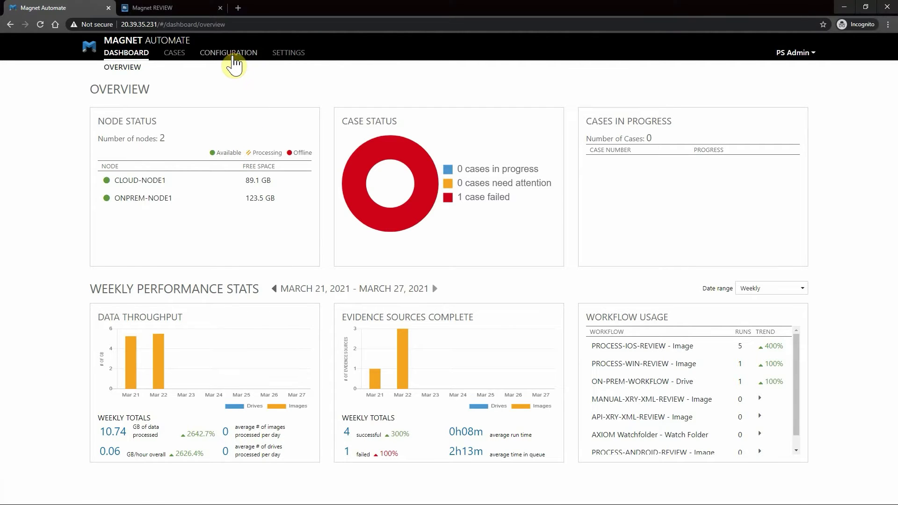
click(341, 70)
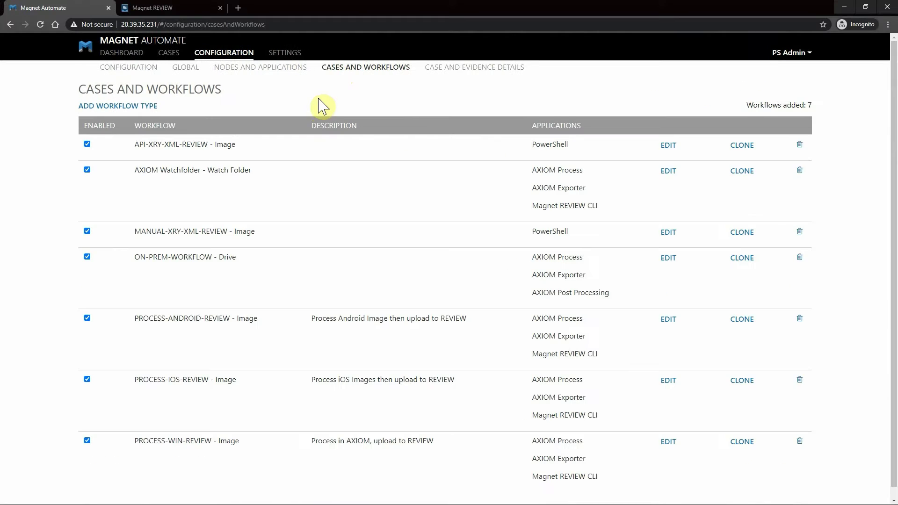
click(240, 213)
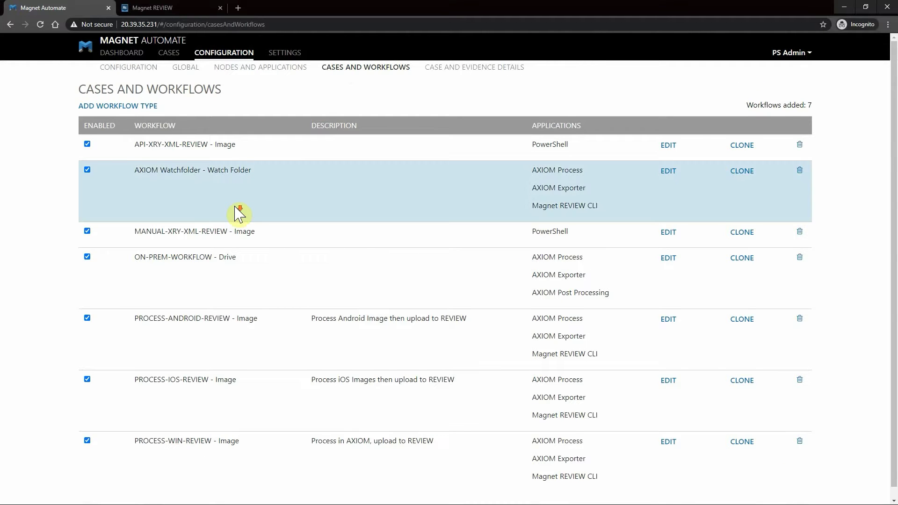
scroll(239, 214, down, 1)
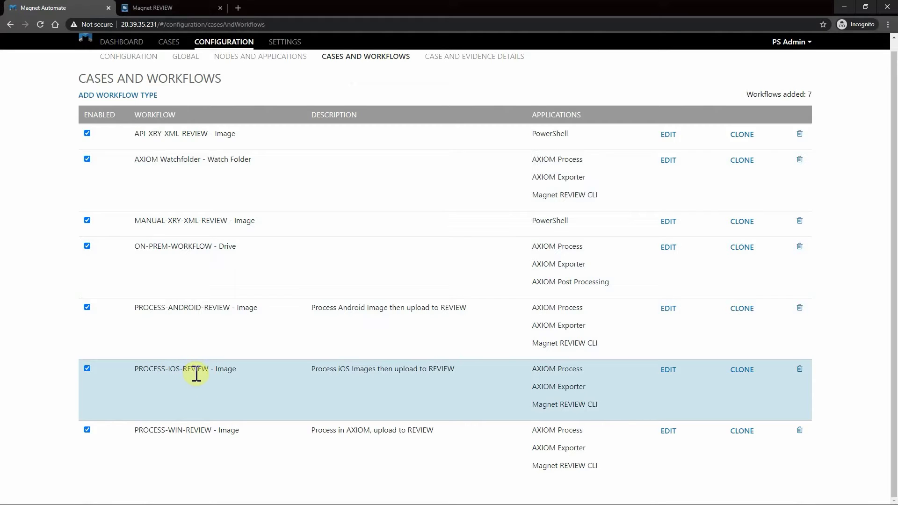
click(668, 374)
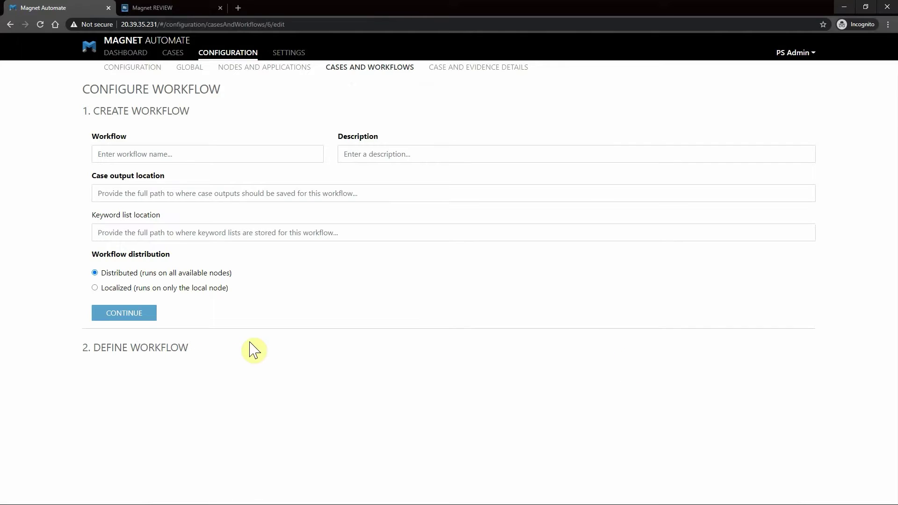
click(149, 312)
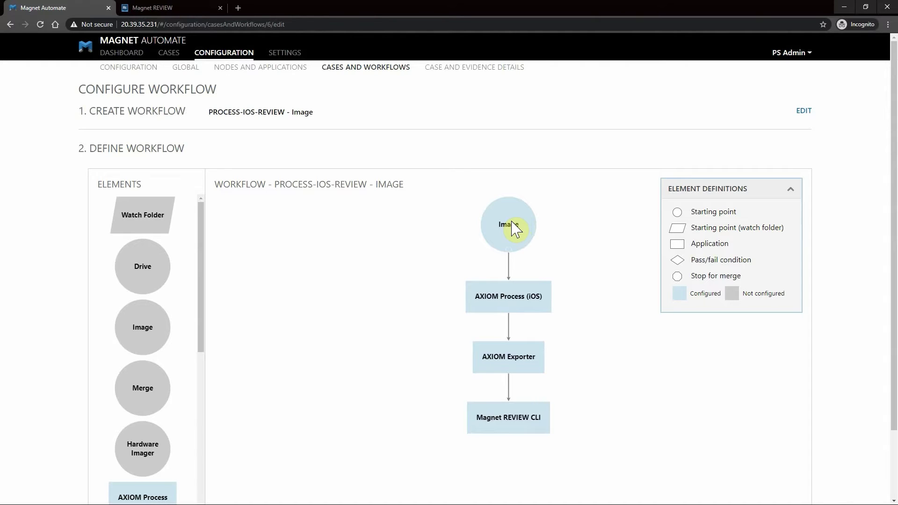
Inspect the AXIOM Process (iOS) step's configuration panel, scrolling through it, then close it
click(536, 302)
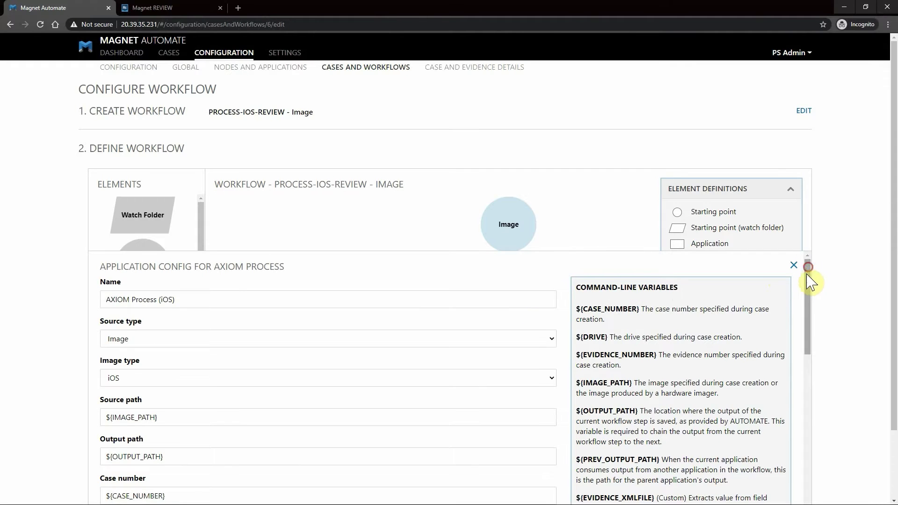
drag(809, 276, 787, 363)
scroll(777, 425, down, 5)
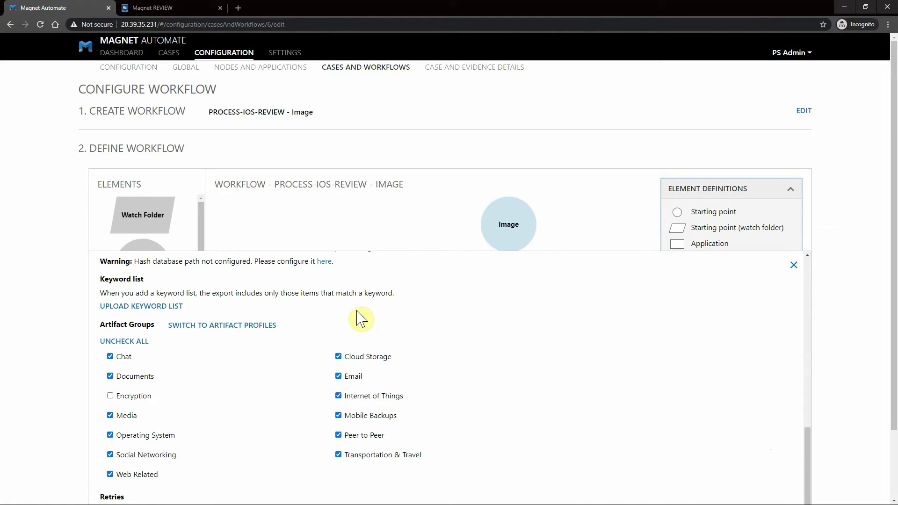
click(794, 265)
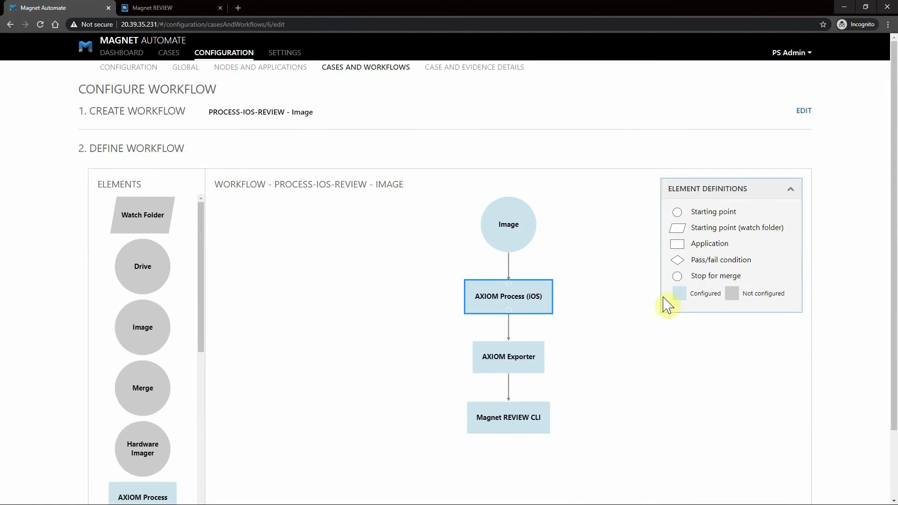
Review and close the AXIOM Exporter step's Magnet REVIEW export settings, then scroll to the editor's bottom
click(525, 359)
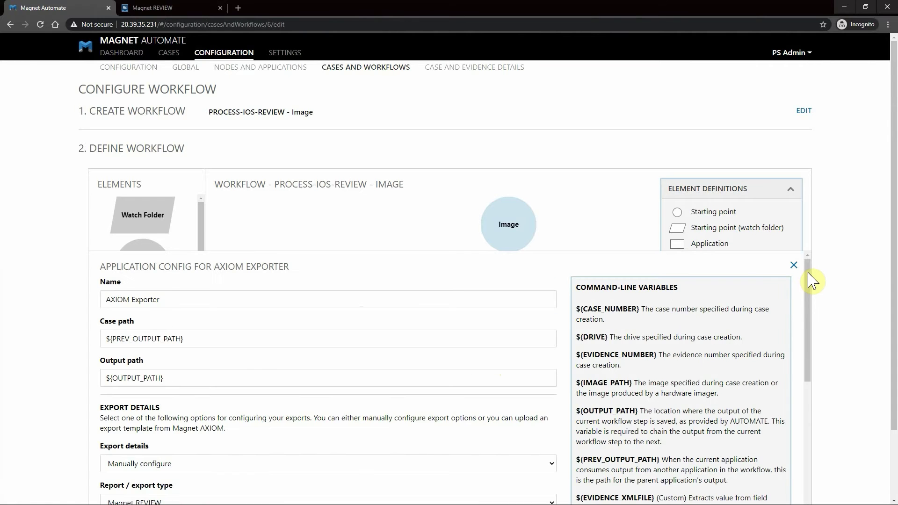
scroll(802, 311, down, 1)
scroll(433, 383, down, 1)
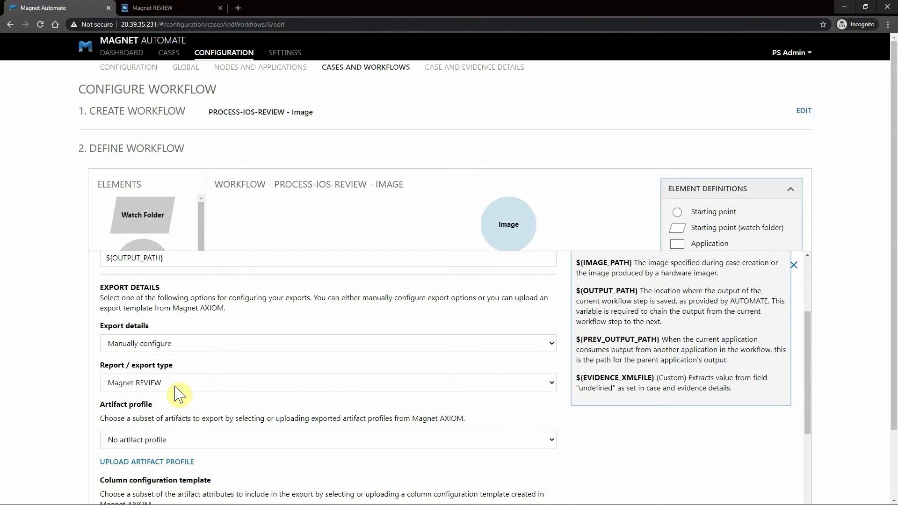
click(794, 266)
scroll(557, 407, down, 1)
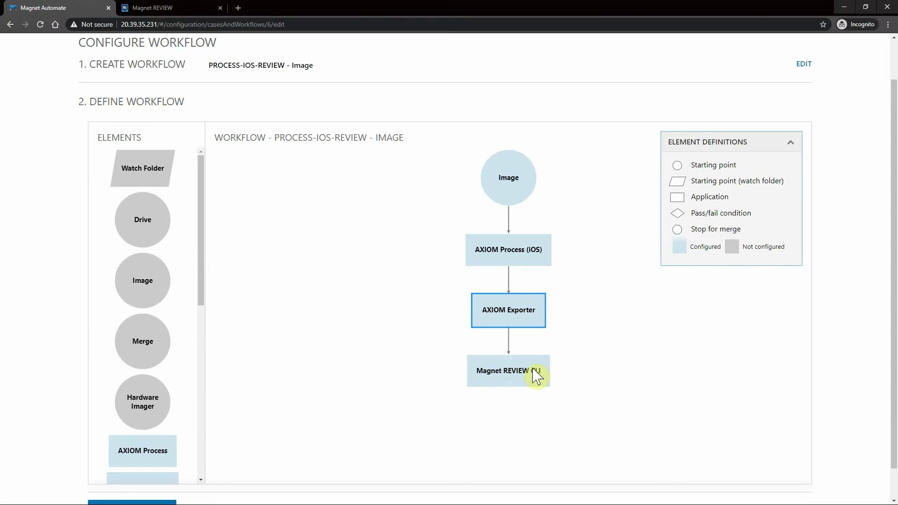
scroll(515, 374, down, 1)
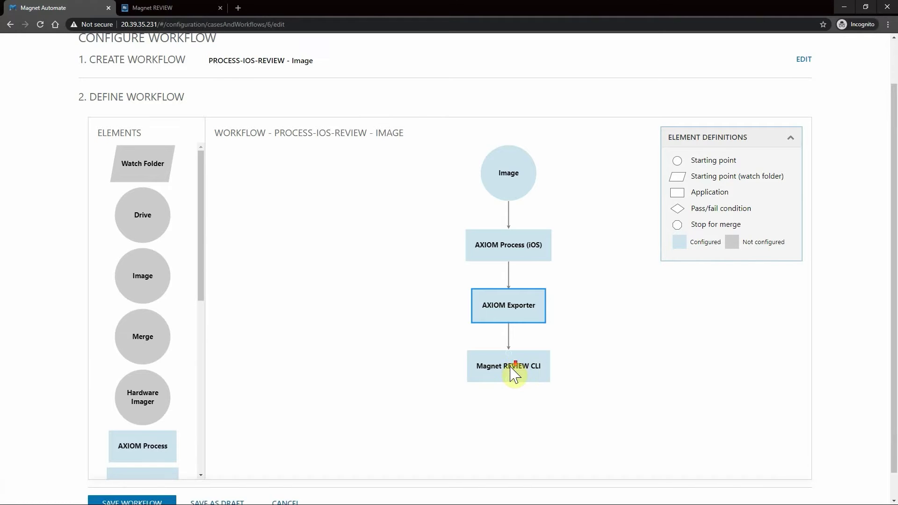
scroll(318, 468, down, 1)
Cancel the workflow editor and start a new case numbered Amick_319
click(295, 474)
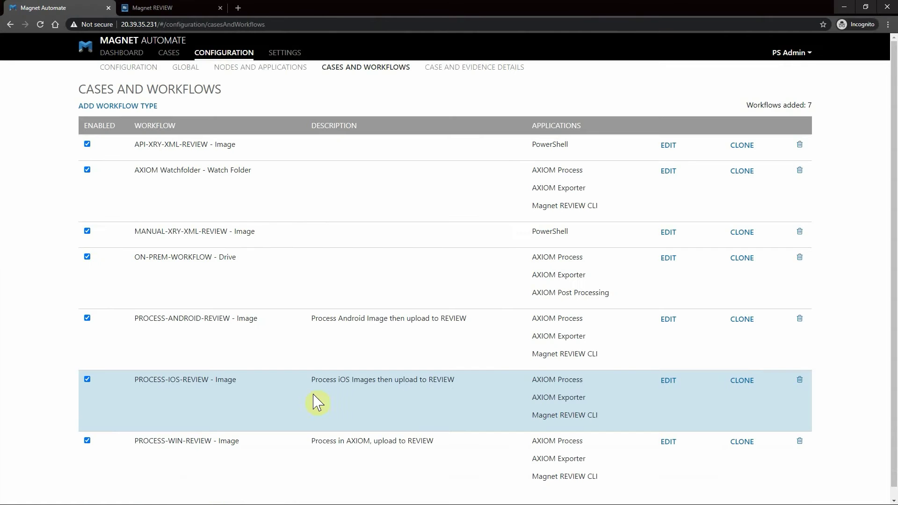
click(169, 55)
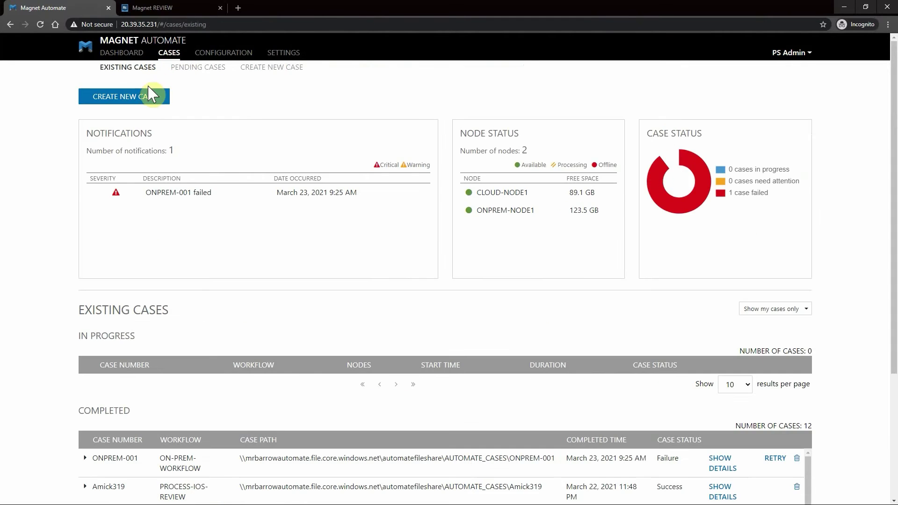
click(140, 96)
click(146, 125)
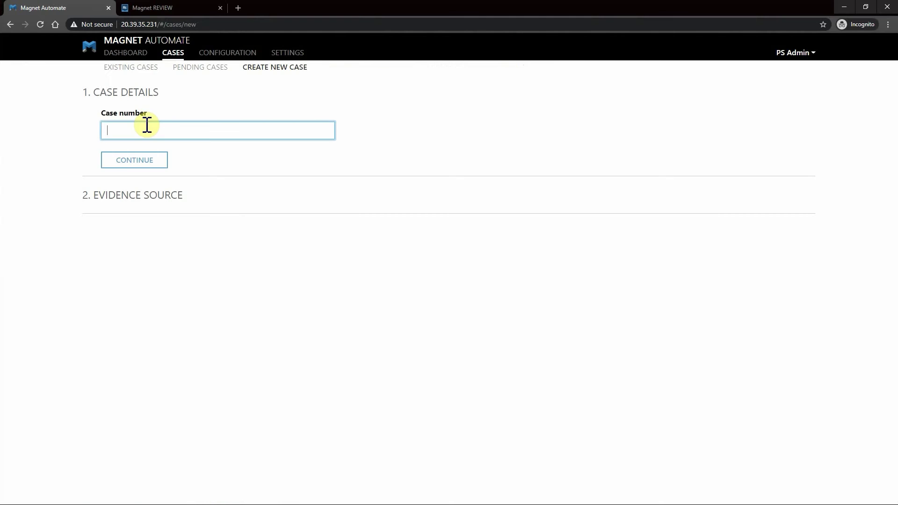
text(Amick_319)
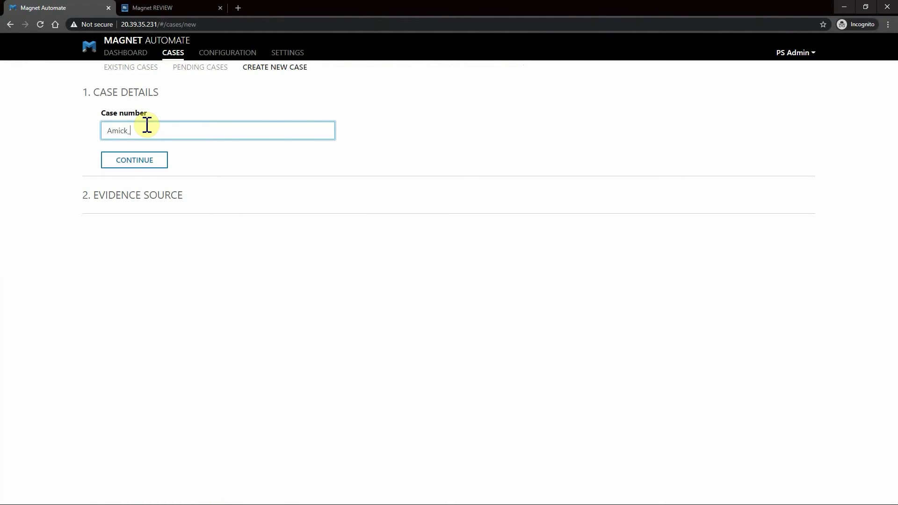
click(136, 162)
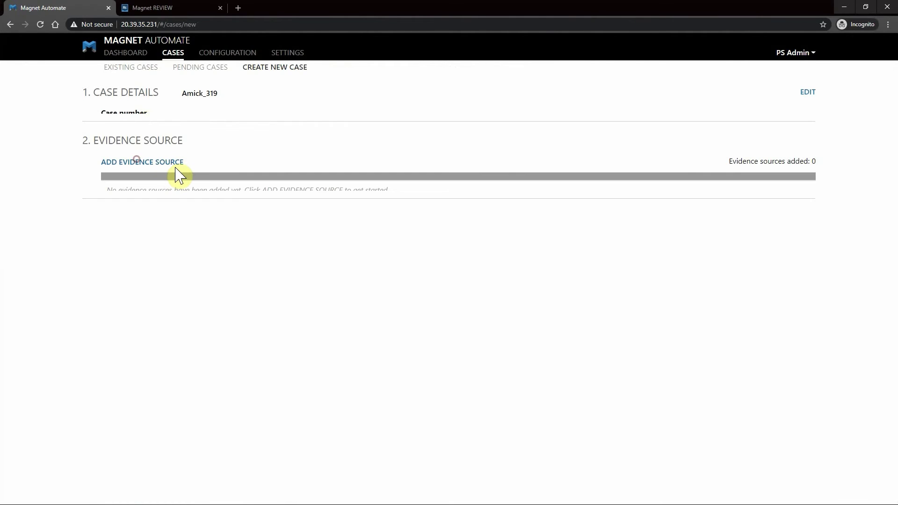
Add an evidence source using the PROCESS-IOS-REVIEW - Image workflow and the GK - iOS - FileSystem.zip image
click(141, 152)
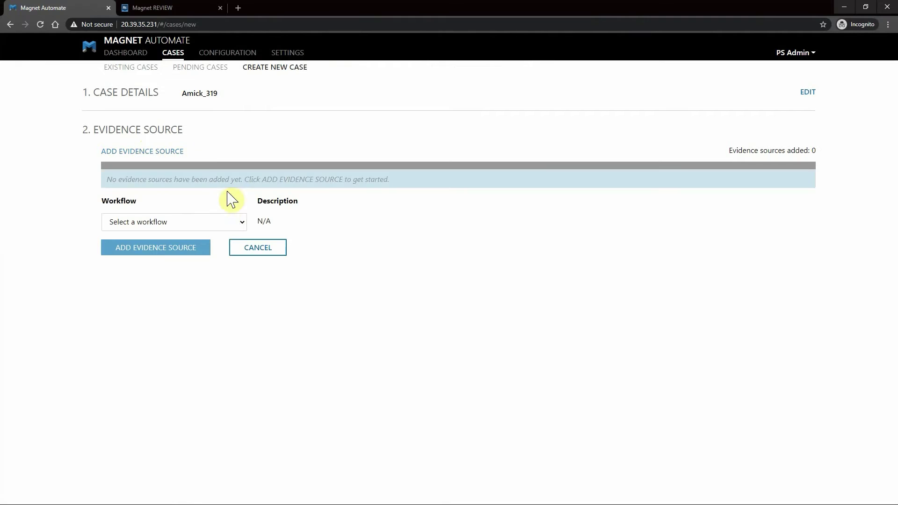
click(243, 223)
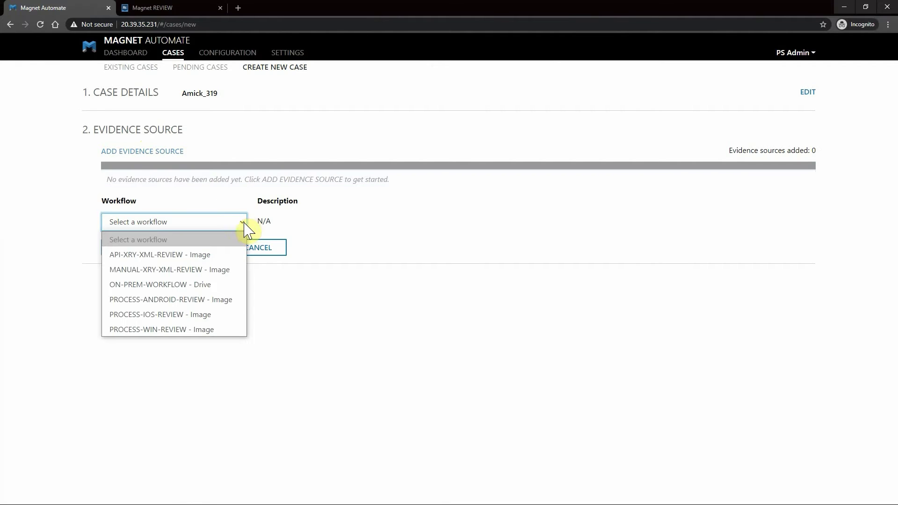
click(171, 314)
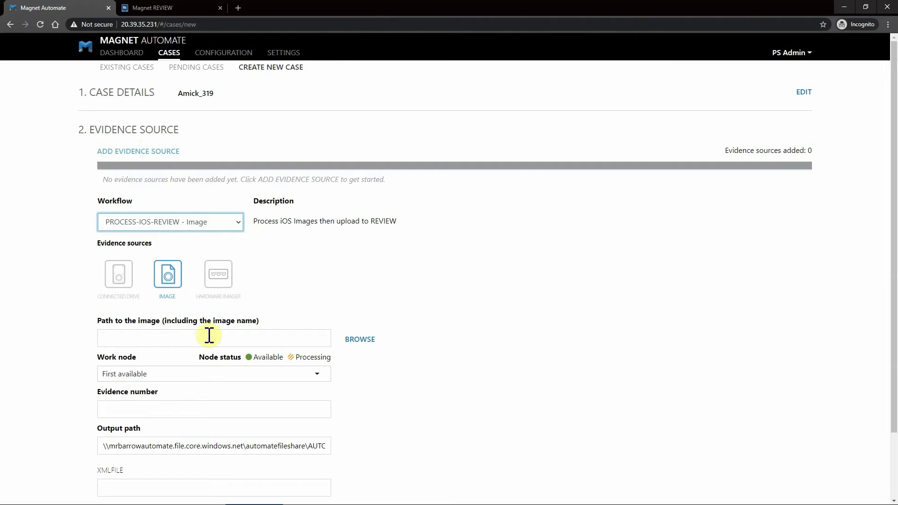
scroll(206, 334, down, 1)
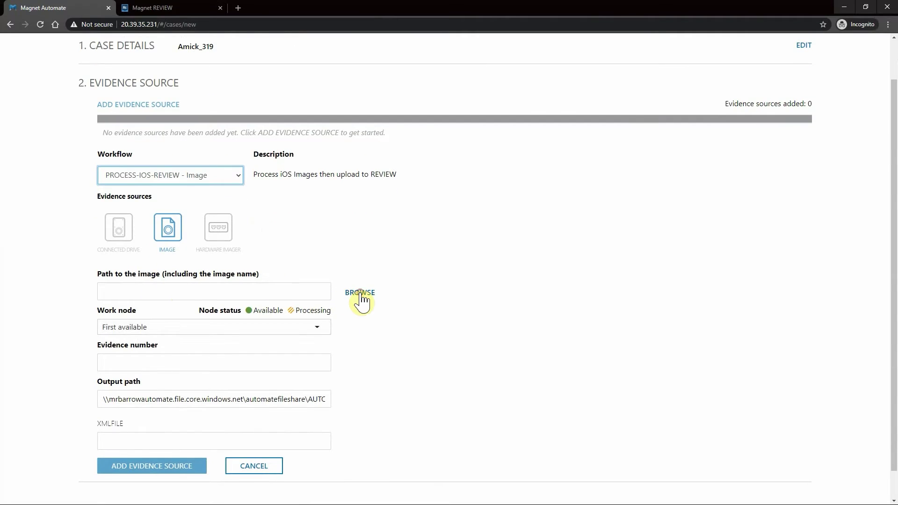
click(360, 294)
click(323, 104)
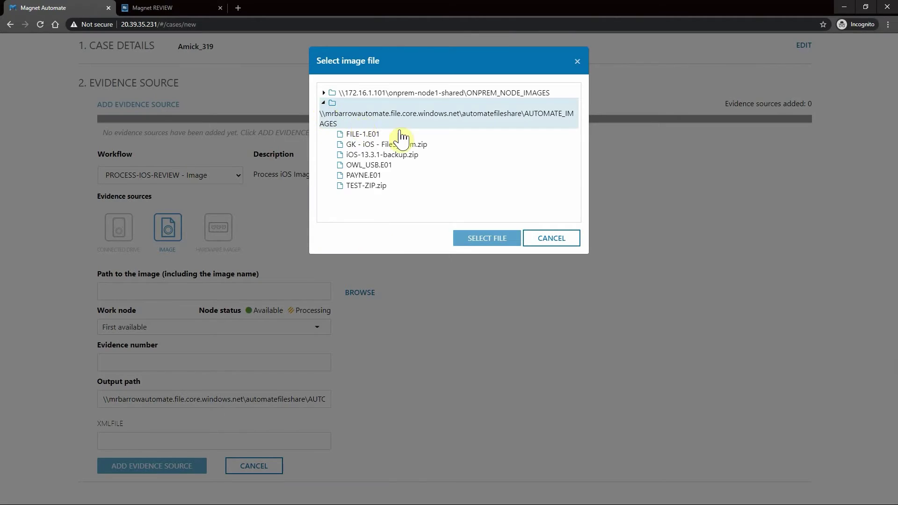
click(407, 145)
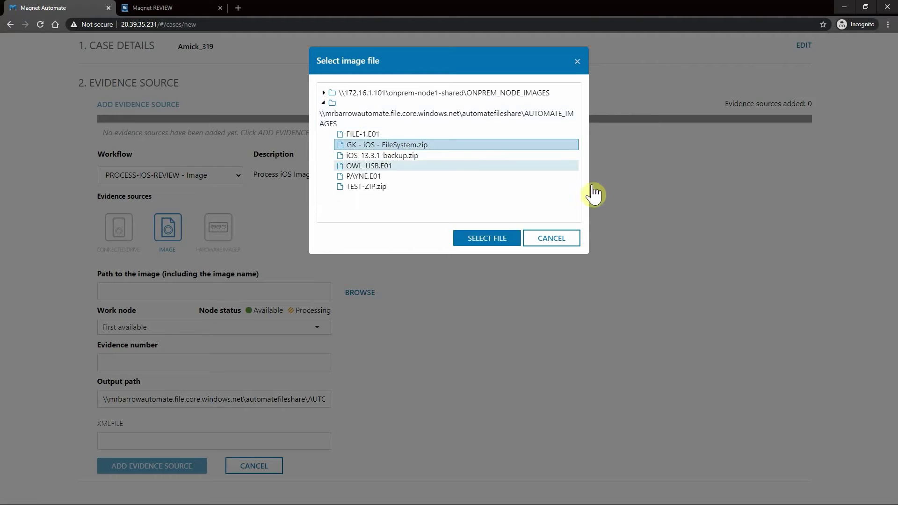
click(498, 239)
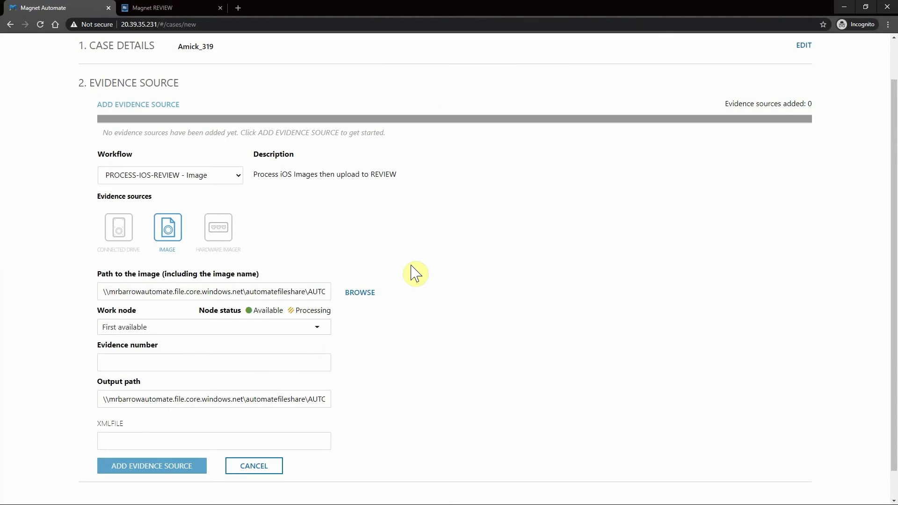
Set the evidence number to TA1 and add the evidence source to the case
click(155, 363)
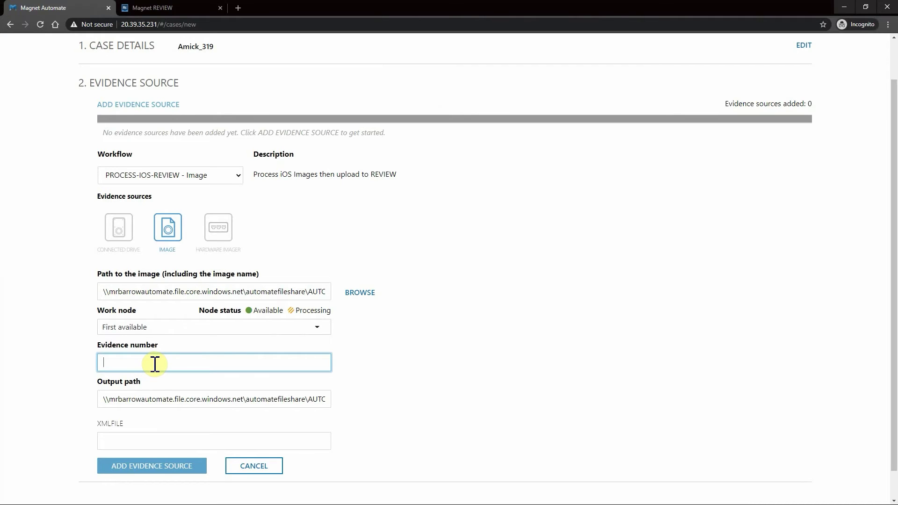
text(TA1)
scroll(157, 348, down, 1)
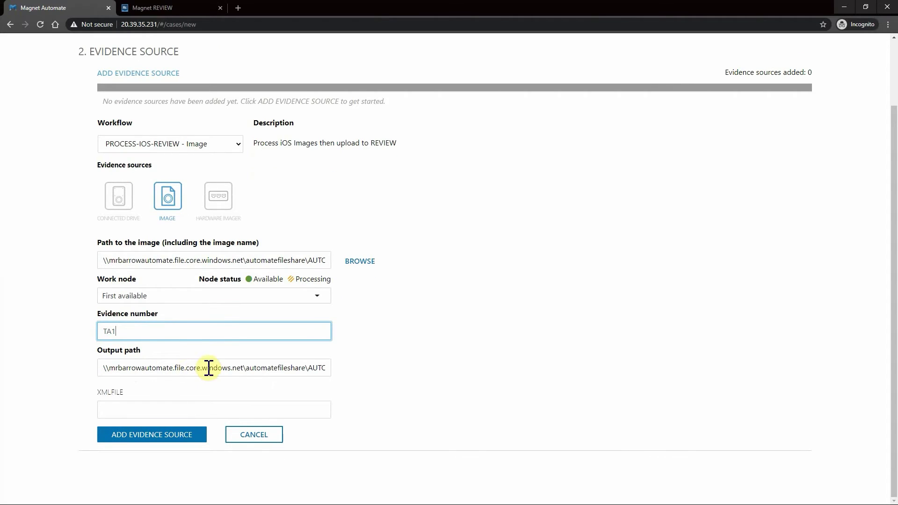
click(152, 435)
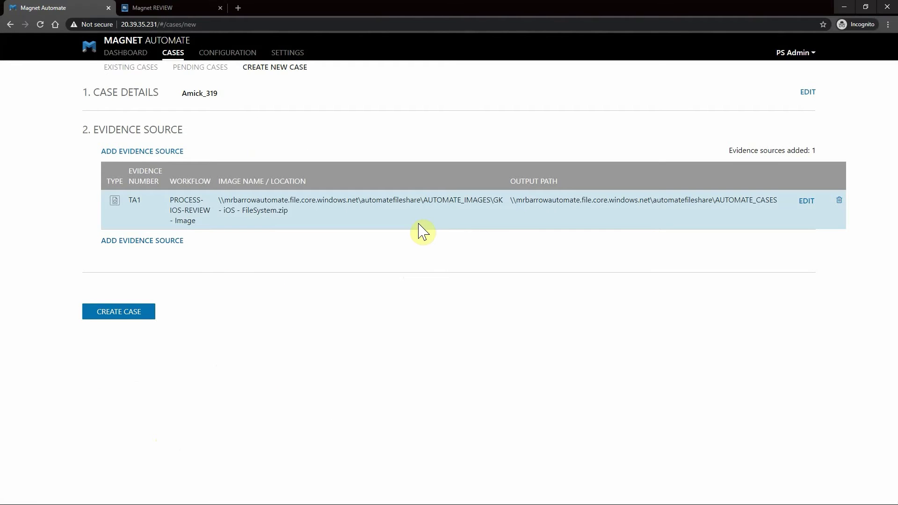
Create case Amick_319 and show the summary details of its in-progress row
click(132, 314)
scroll(421, 271, down, 4)
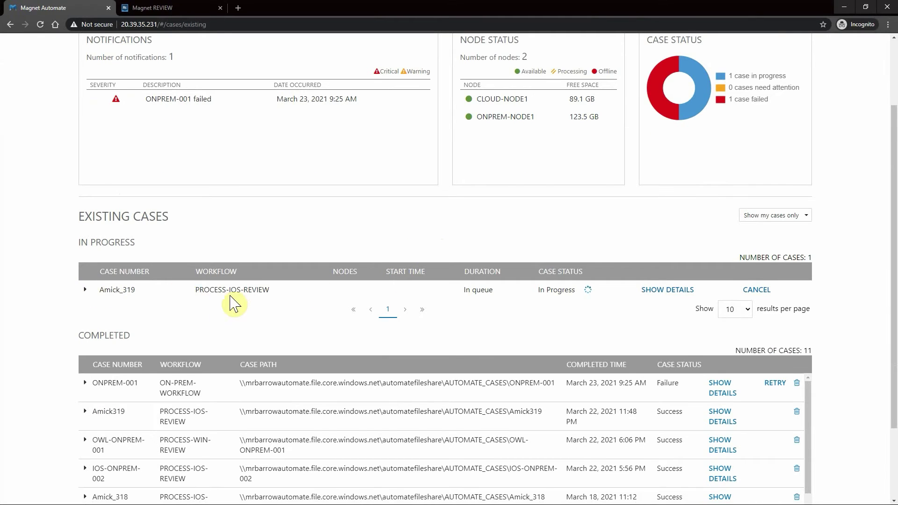
click(667, 290)
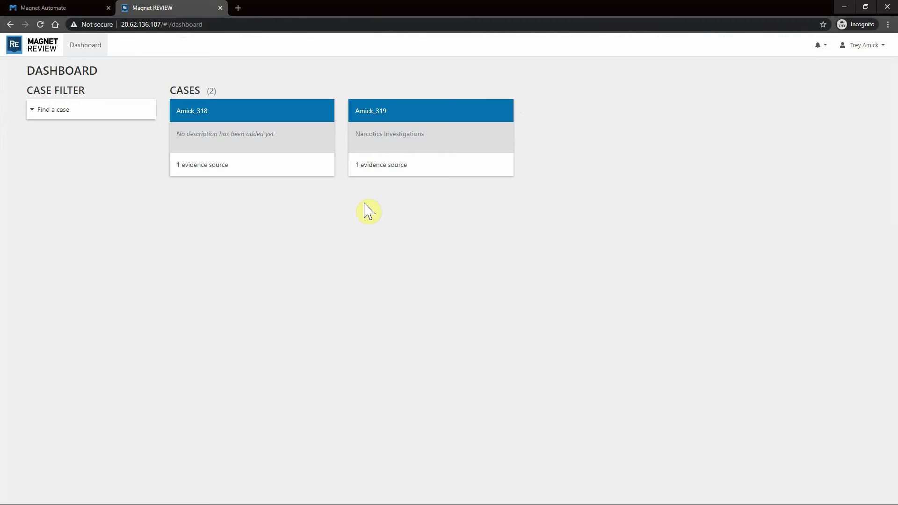
Open the Amick_319 case card on the Magnet REVIEW dashboard to reach its evidence locker
click(234, 136)
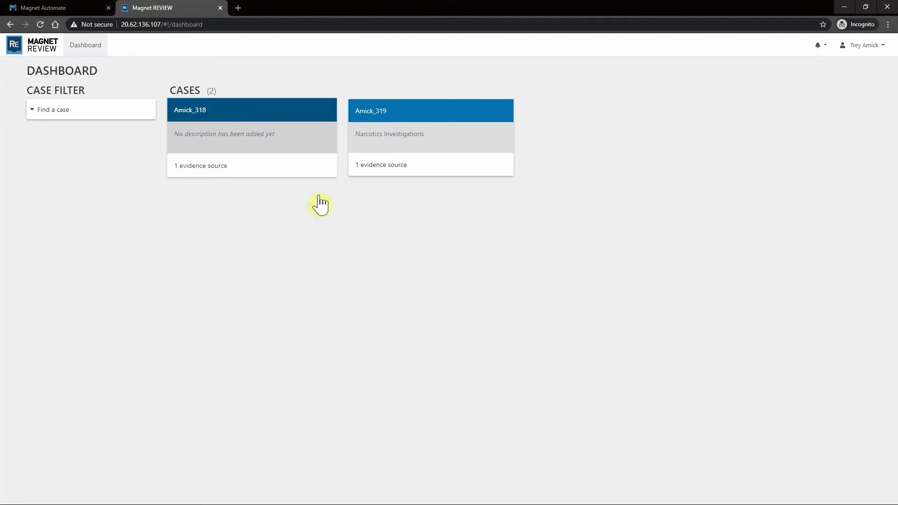
click(423, 155)
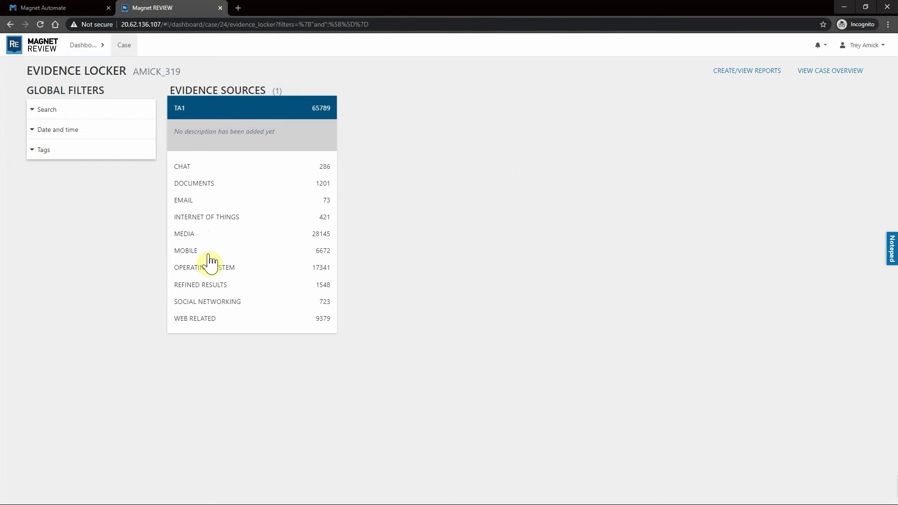
Tag TA1's iOS Safari recent search terms 'local cannibis' and 'cannibus' as Evidence
click(202, 318)
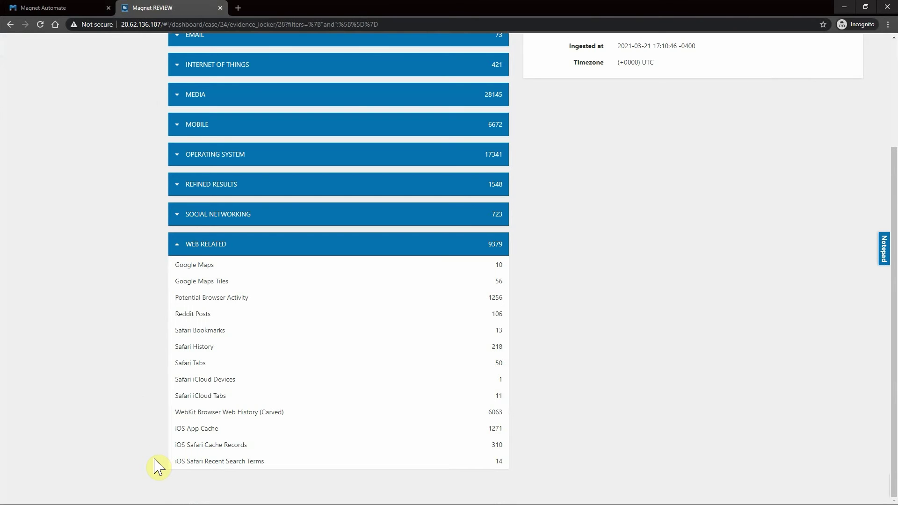
click(218, 462)
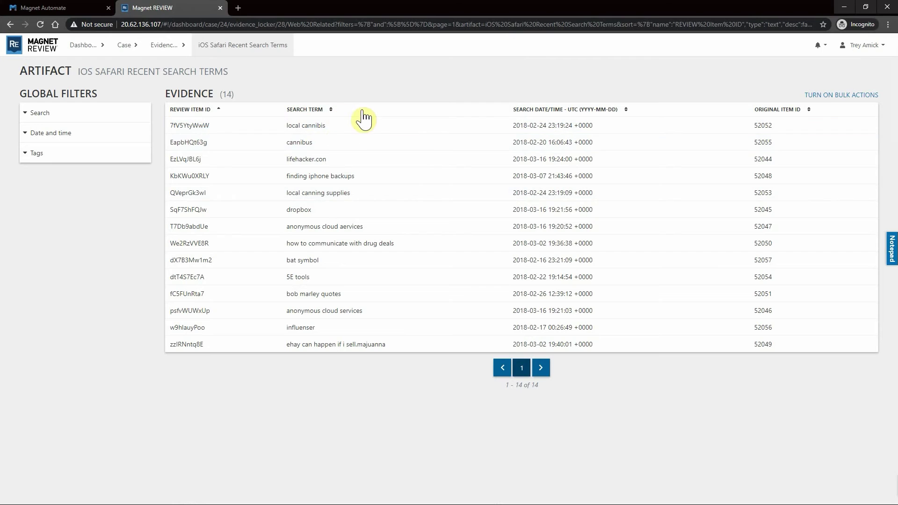
click(326, 133)
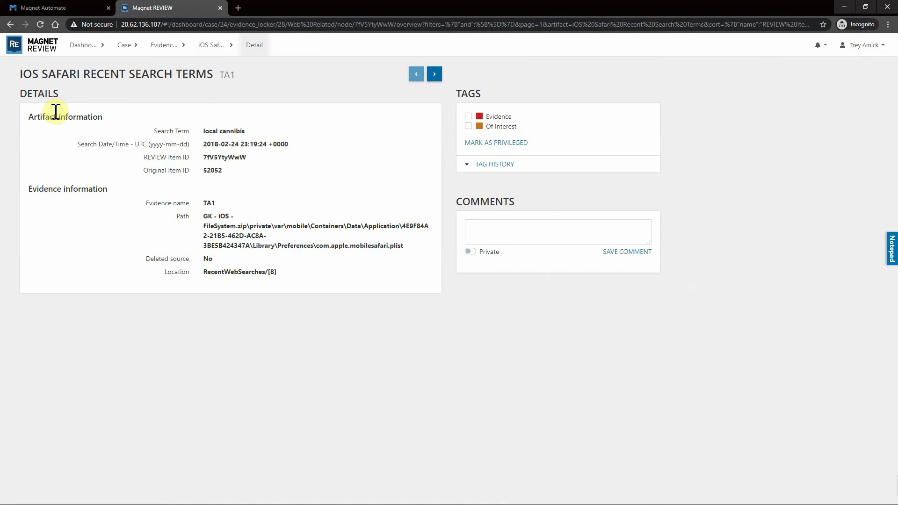
click(469, 117)
click(433, 75)
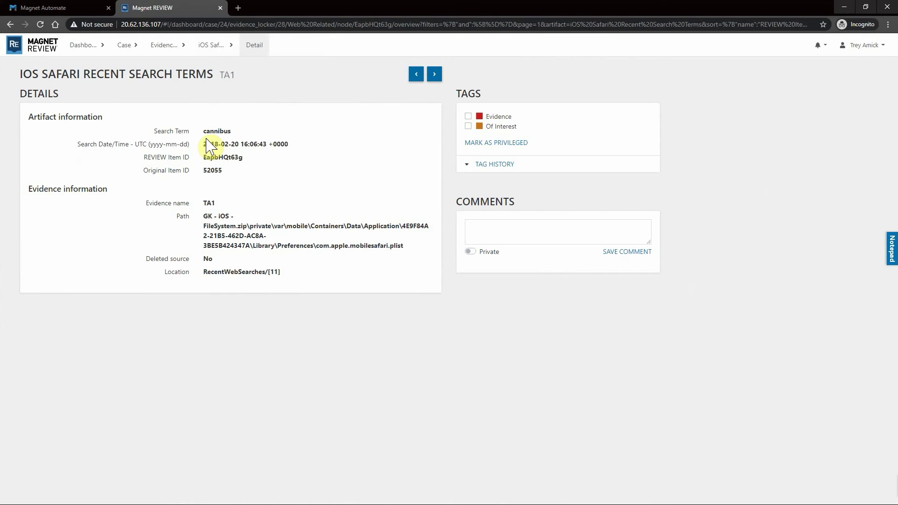
click(469, 116)
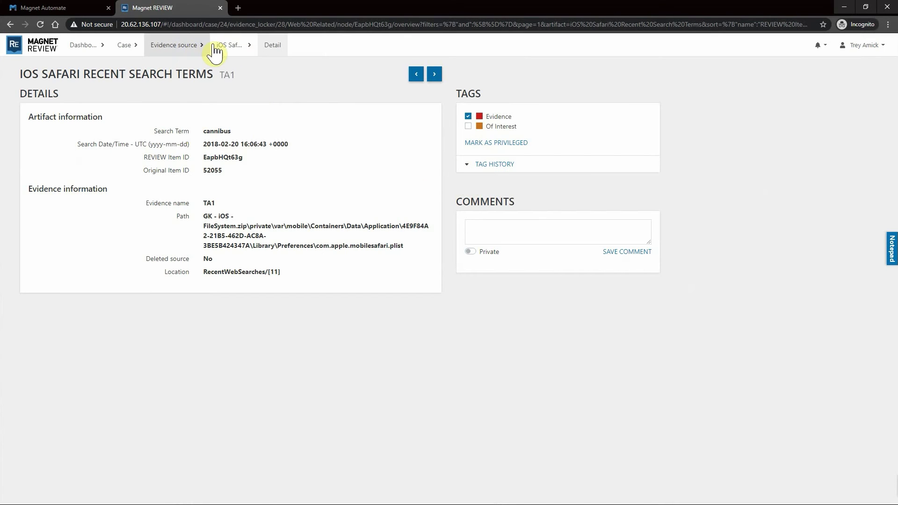
Return to the TA1 evidence source and filter it by the keyword 'weed'
click(181, 47)
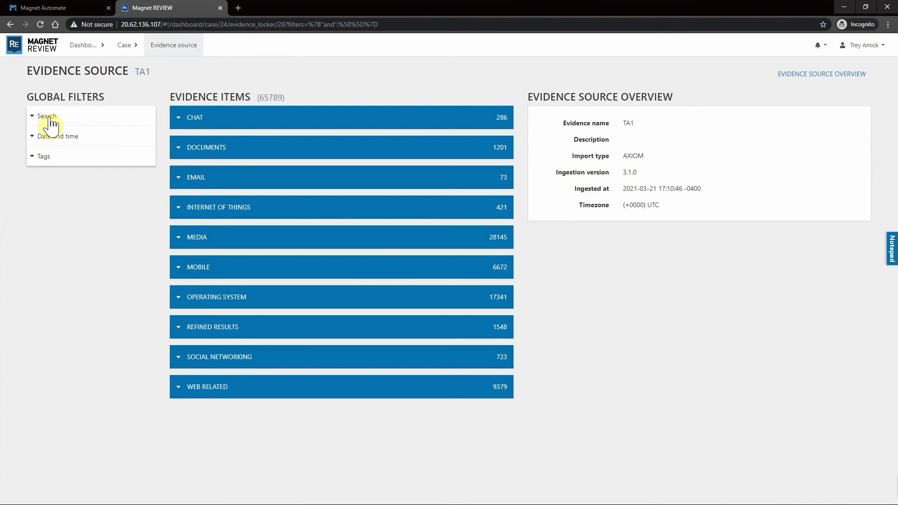
click(48, 116)
click(57, 141)
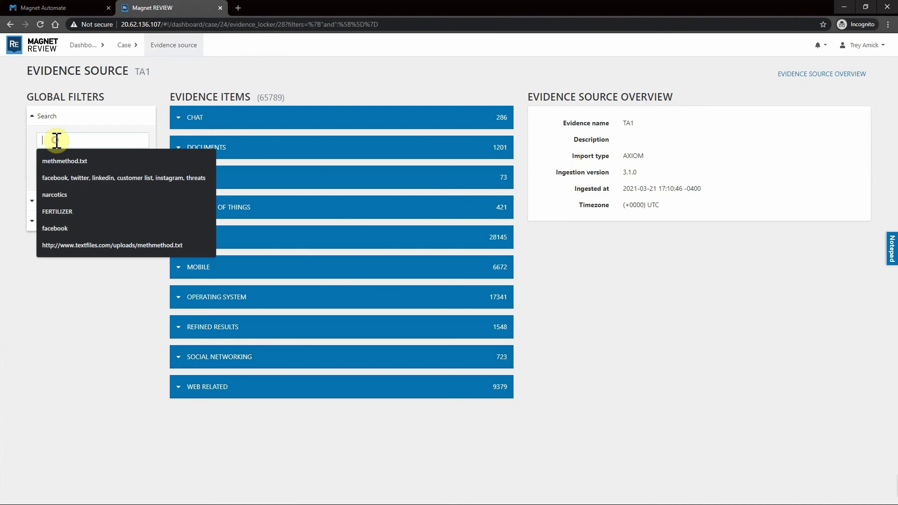
text(weed)
key(Return)
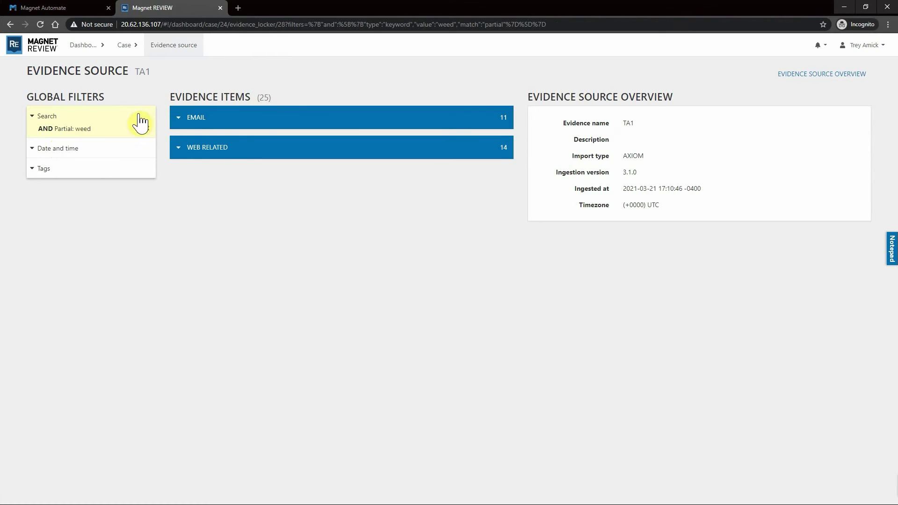
Tag both matching Safari History visits, including weedmaps.com, as Evidence
click(215, 149)
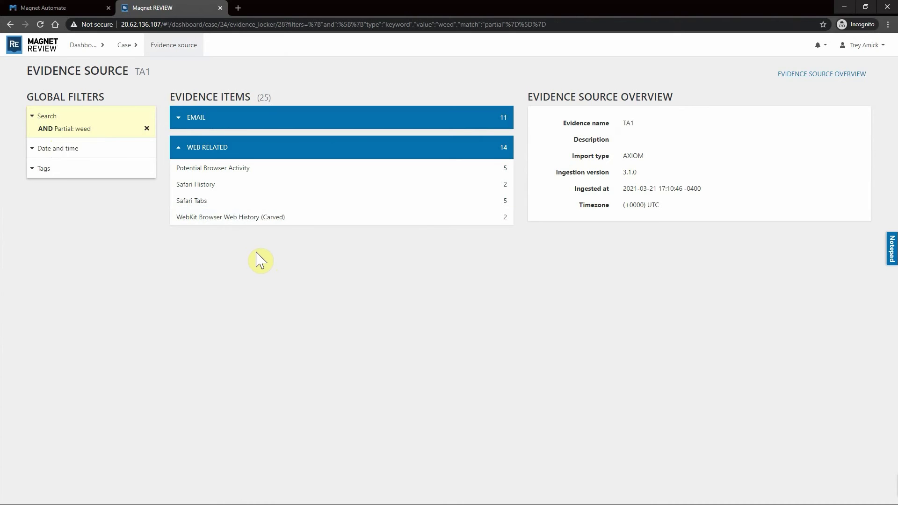
click(202, 187)
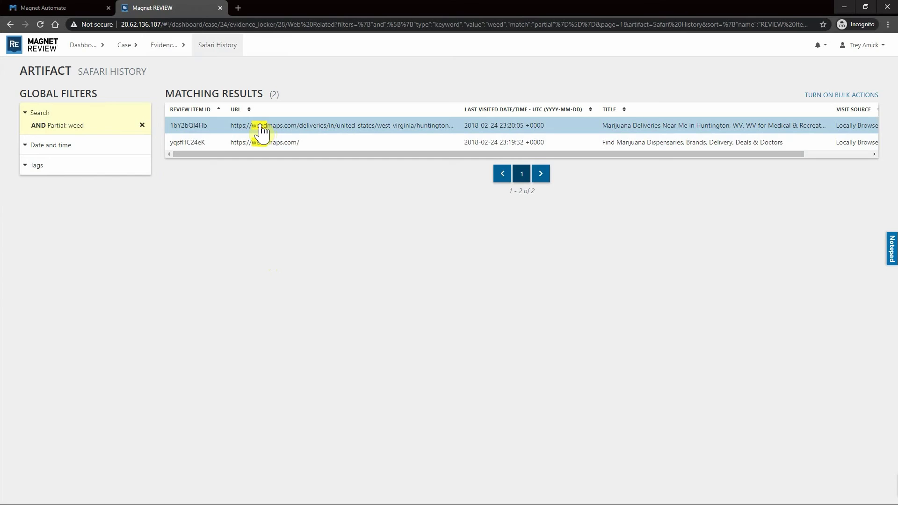
click(270, 132)
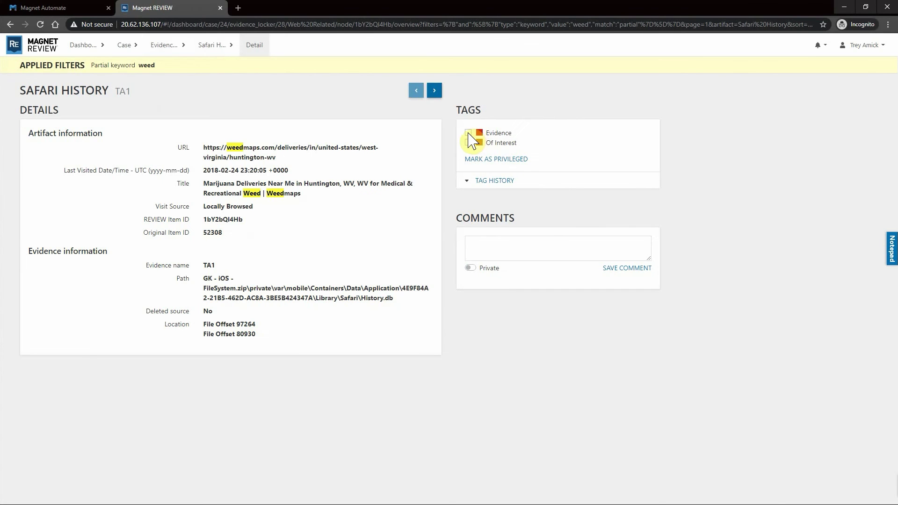
click(468, 133)
key(Right)
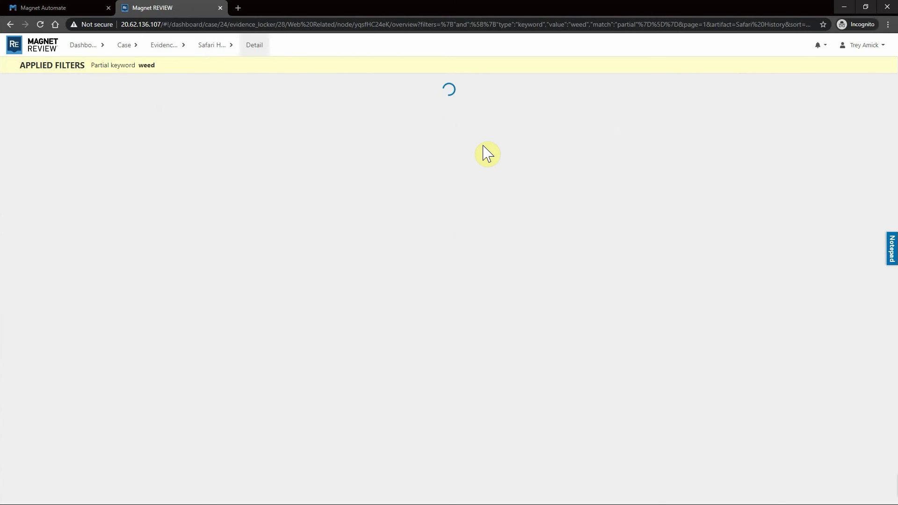
key(1)
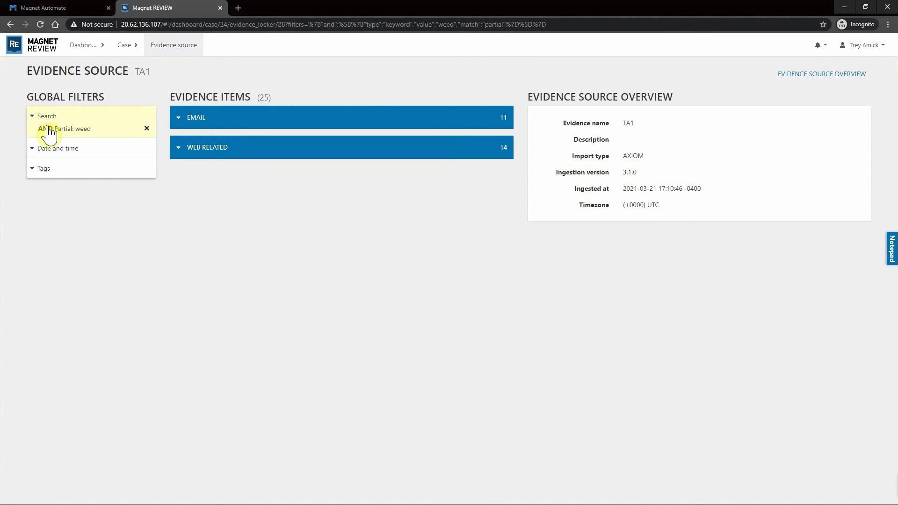
Remove the 'weed' filter and list all 176 iOS iMessage/SMS/MMS artifacts under Chat
click(147, 129)
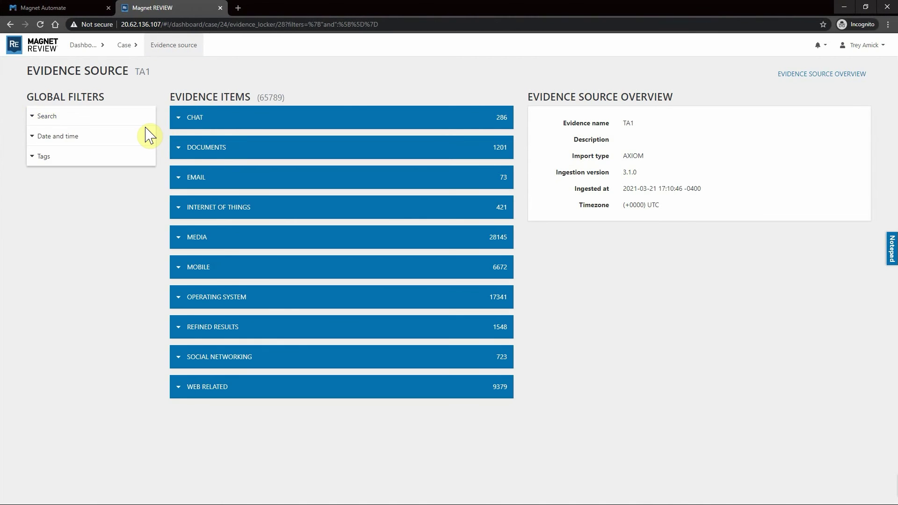
click(179, 123)
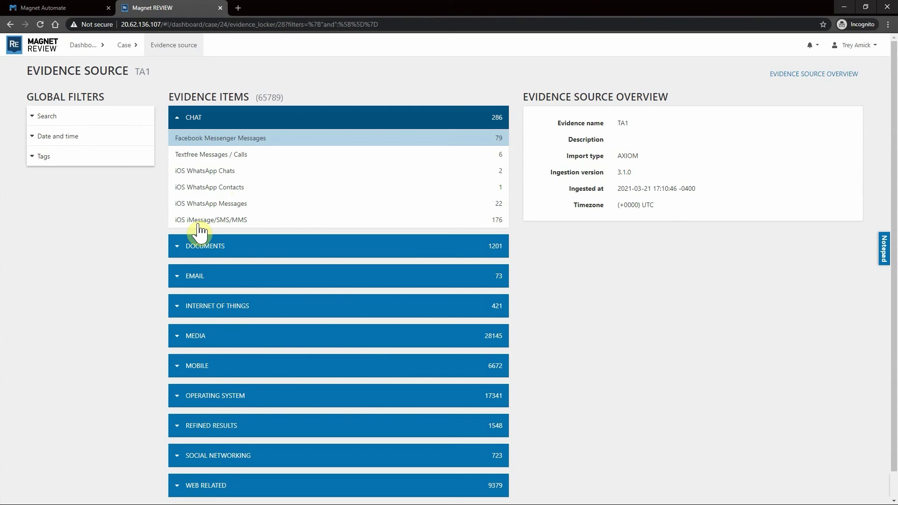
click(304, 223)
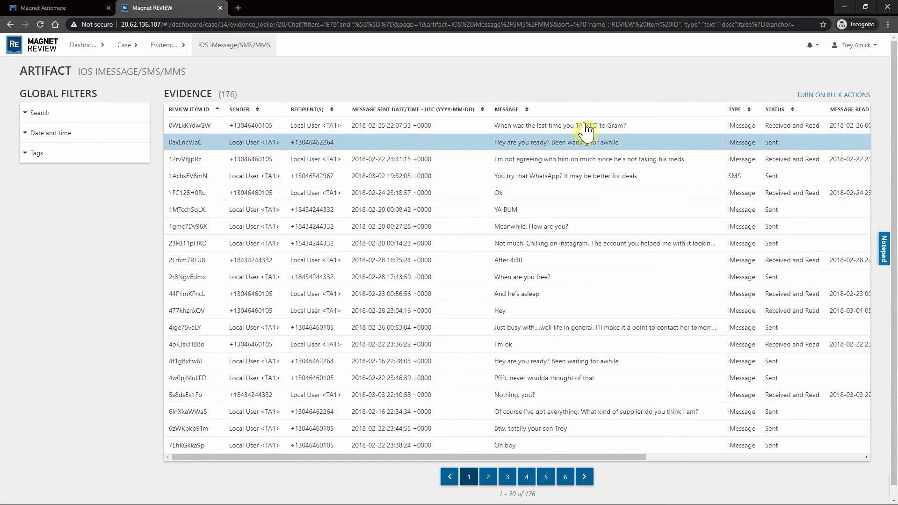